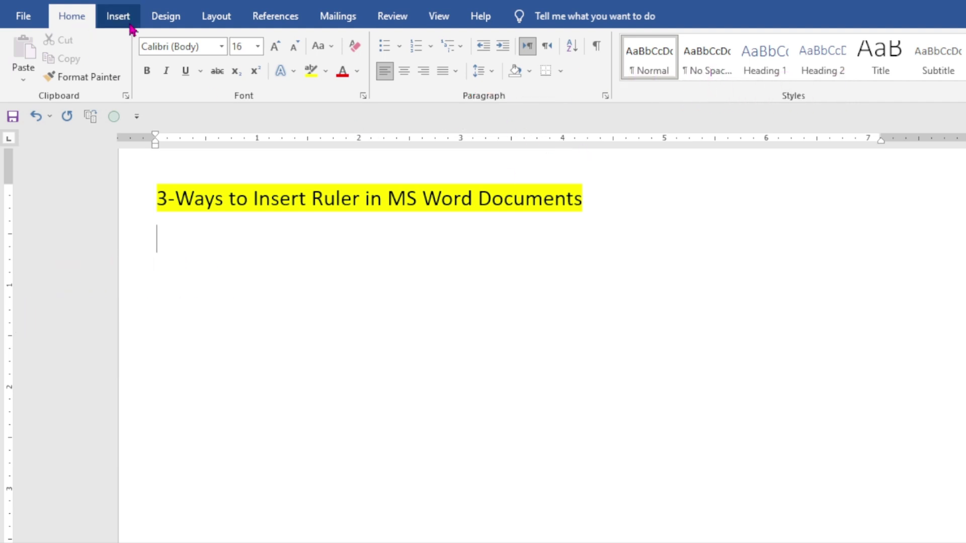
# - Turn the document's rulers off and back on
pyautogui.click(445, 22)
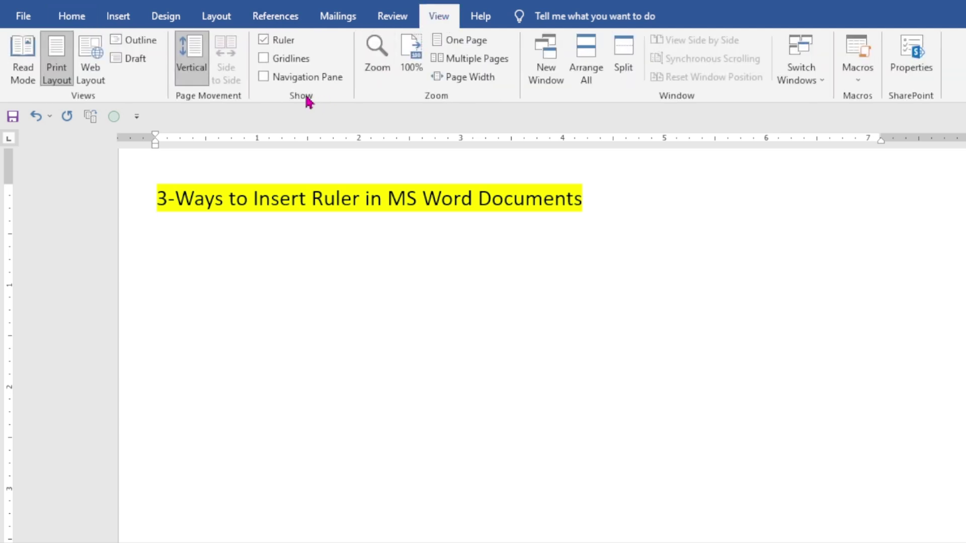
pyautogui.click(264, 45)
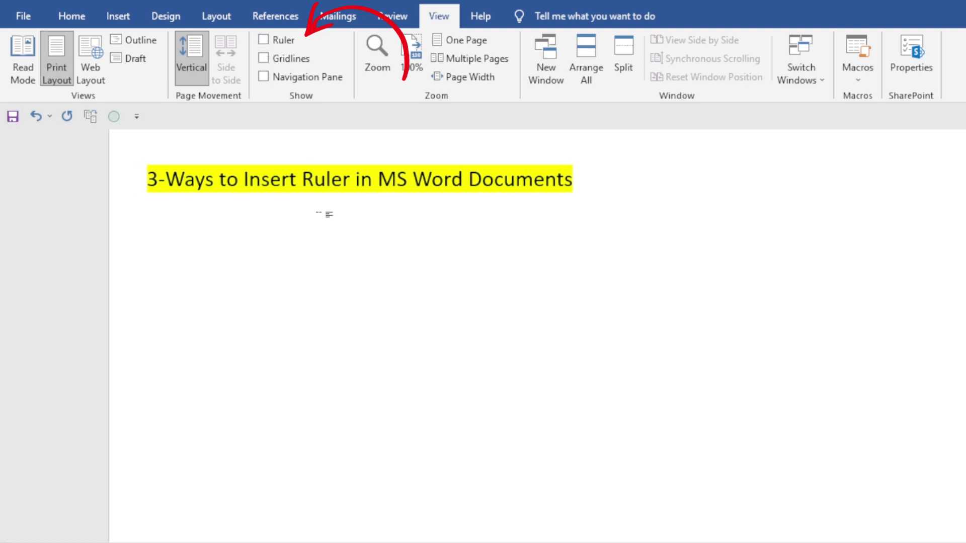
pyautogui.click(266, 41)
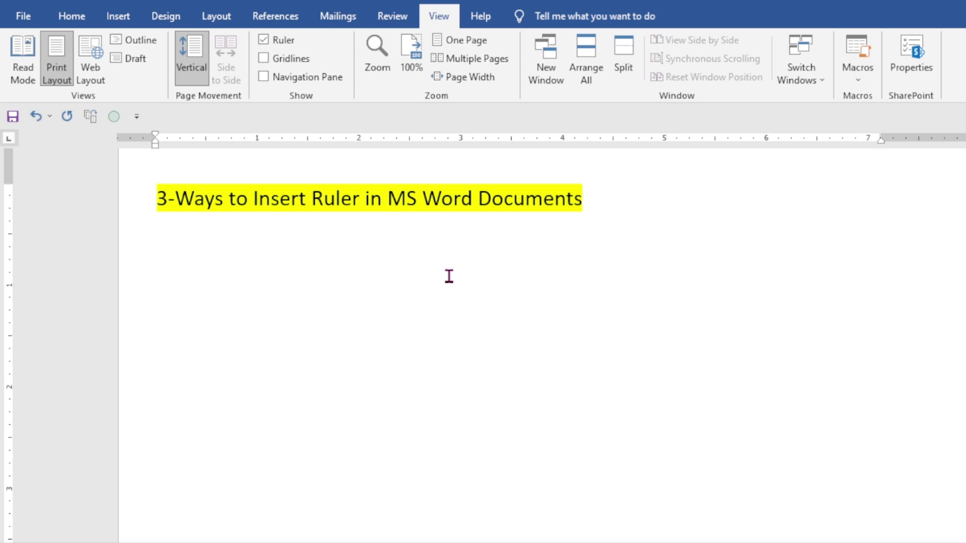
pyautogui.scroll(1, 195, 179)
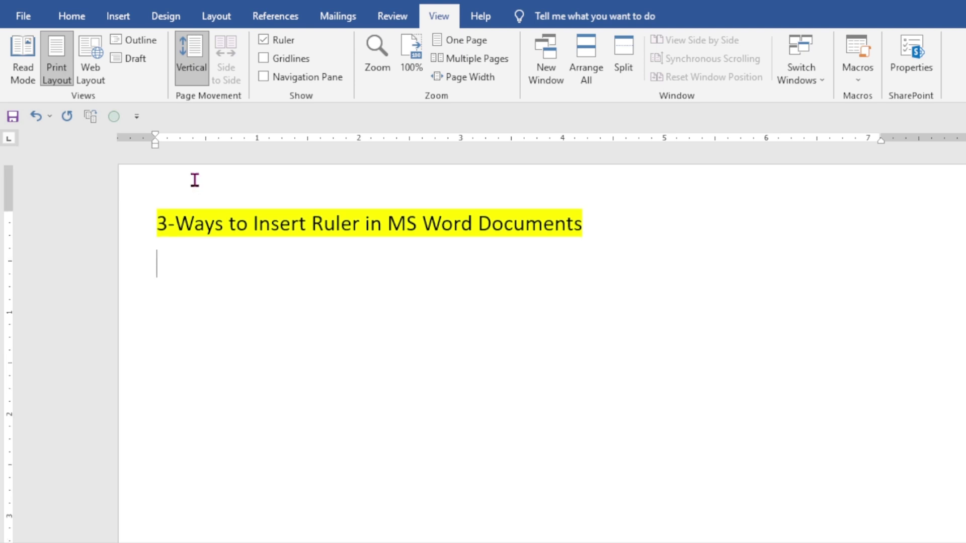
# - Hide the horizontal and vertical rulers, restore them, and place the cursor on a blank line below the title
pyautogui.click(65, 21)
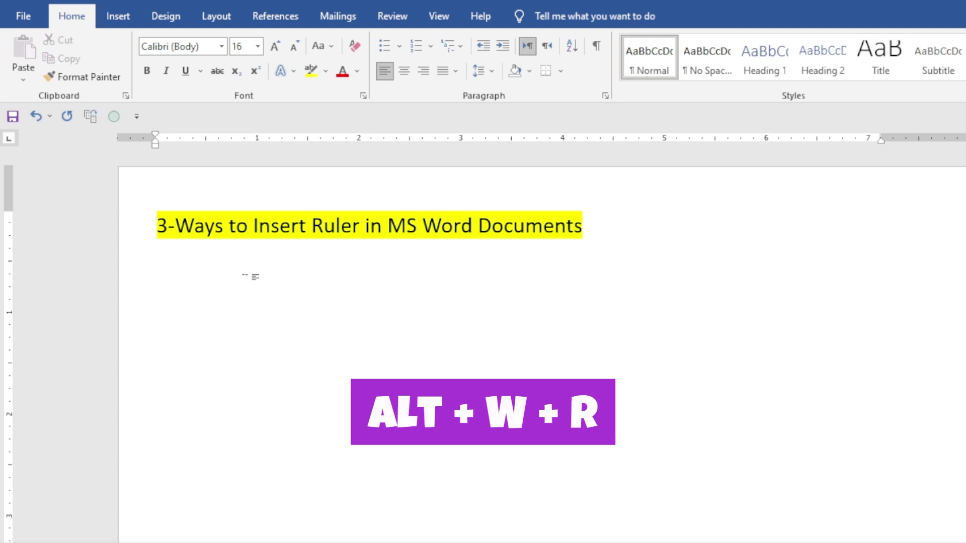
pyautogui.press('alt')
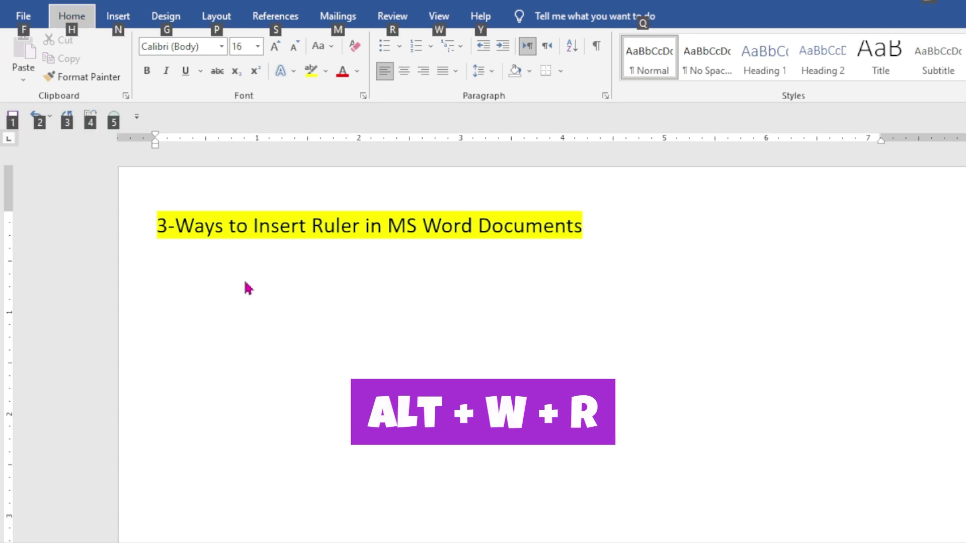
pyautogui.press('w')
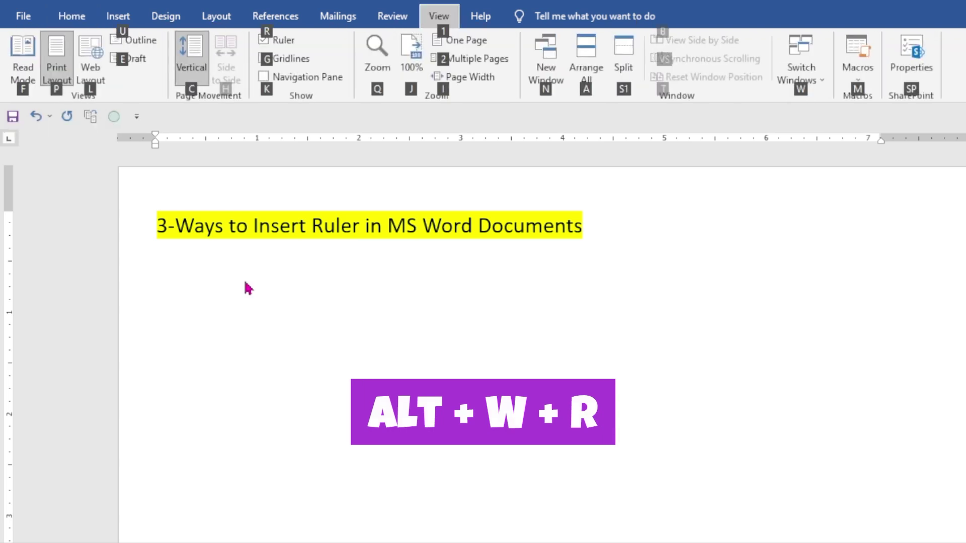
pyautogui.press('r')
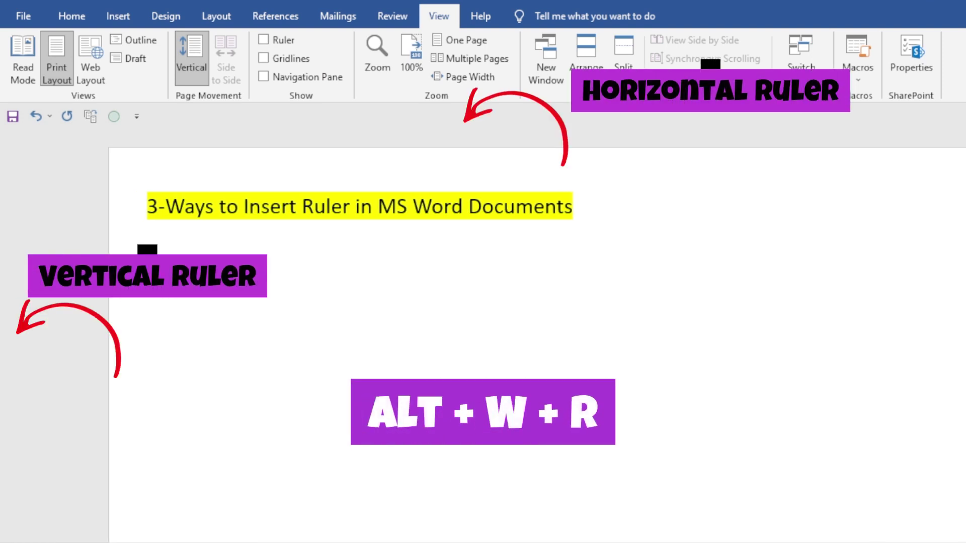
pyautogui.press('alt')
pyautogui.press('w')
pyautogui.press('r')
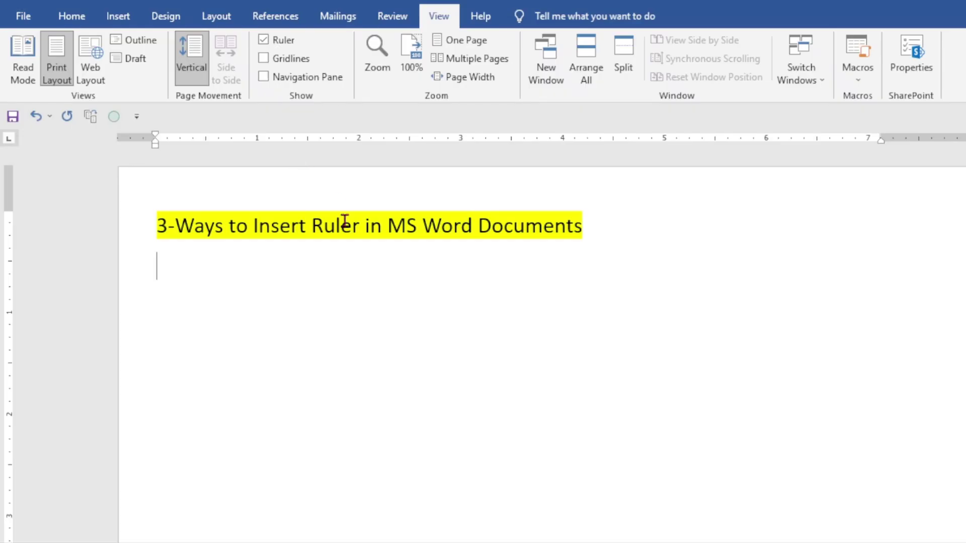
pyautogui.click(373, 322)
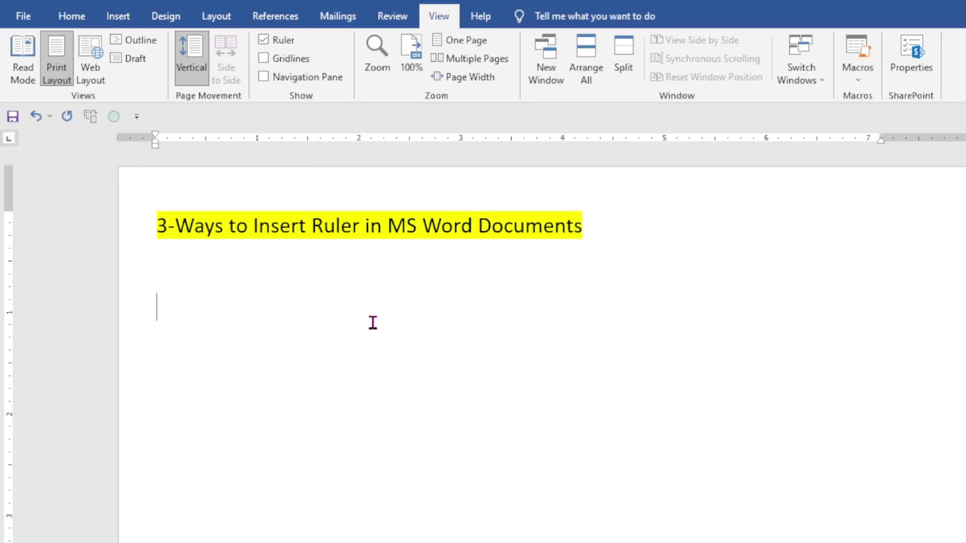
pyautogui.click(307, 266)
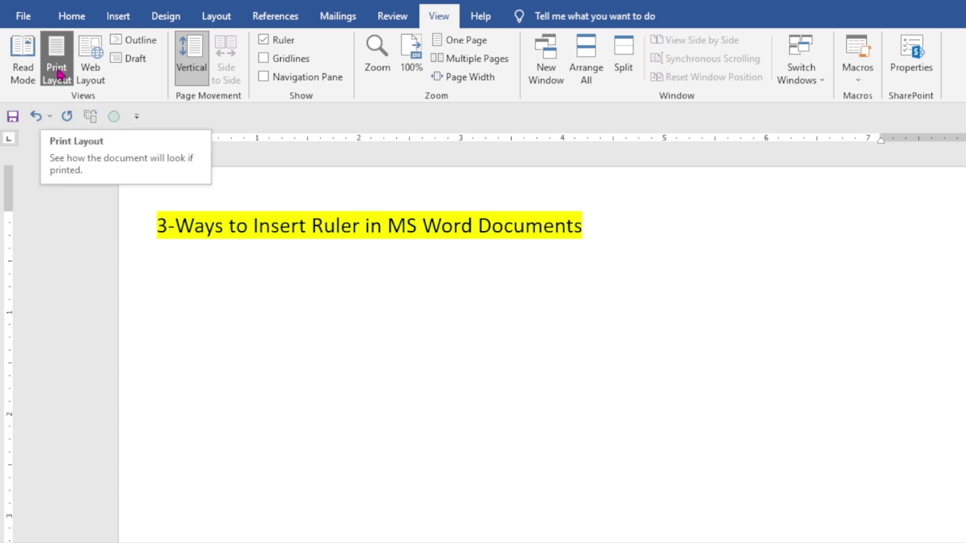
# - View the document in Read Mode and Draft view, and return it to Print Layout
pyautogui.click(23, 75)
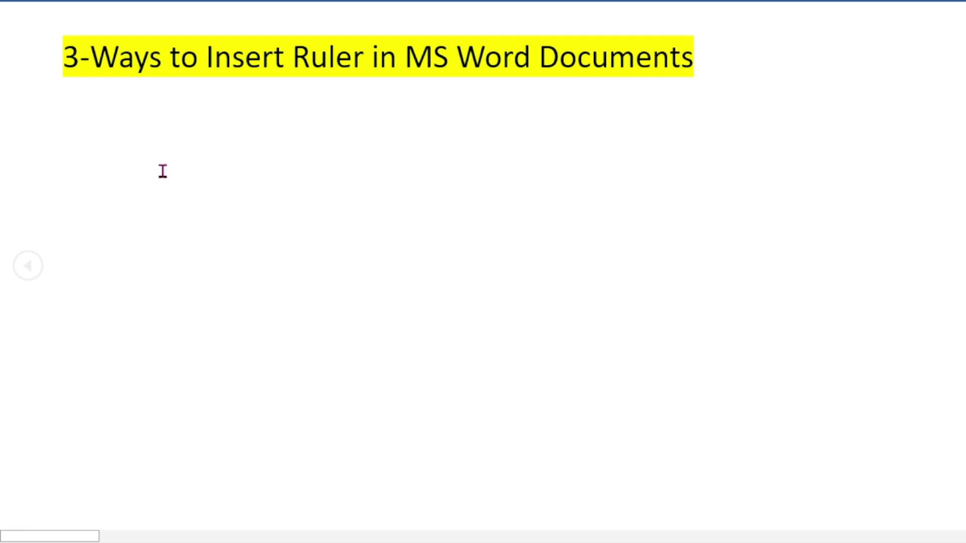
pyautogui.press('Escape')
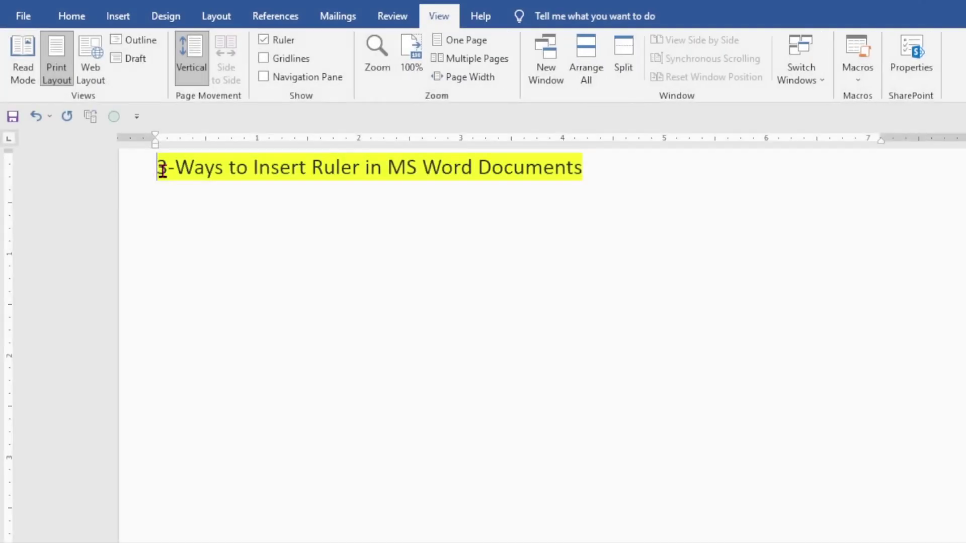
pyautogui.click(183, 236)
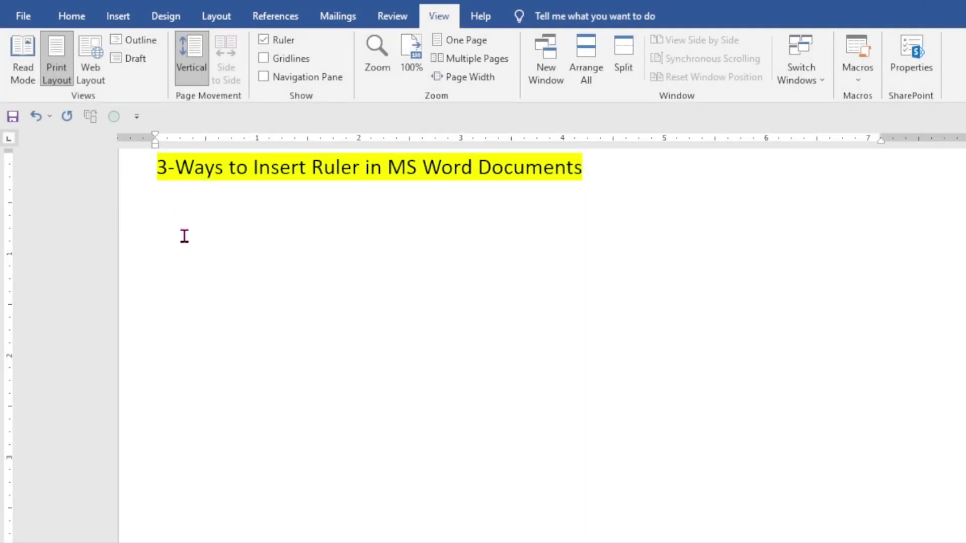
pyautogui.click(133, 59)
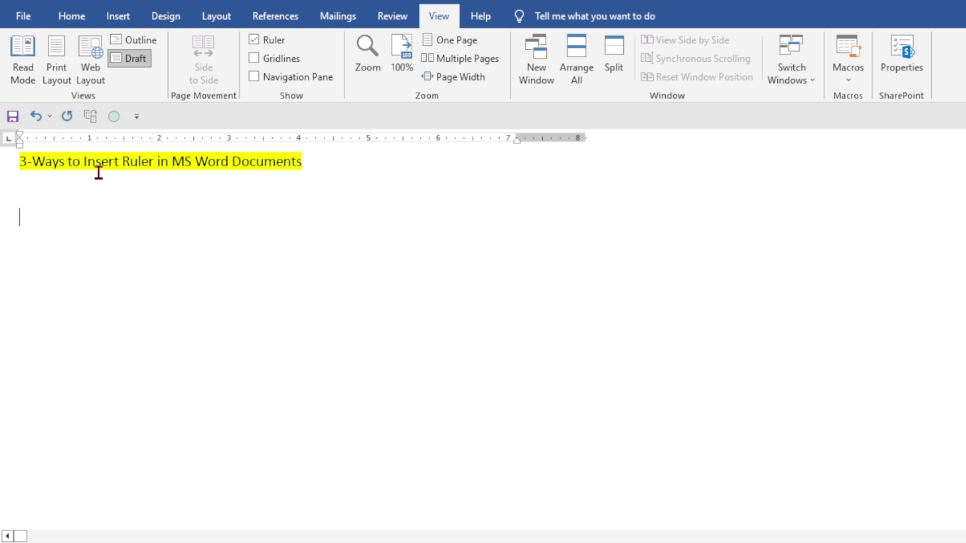
pyautogui.click(55, 65)
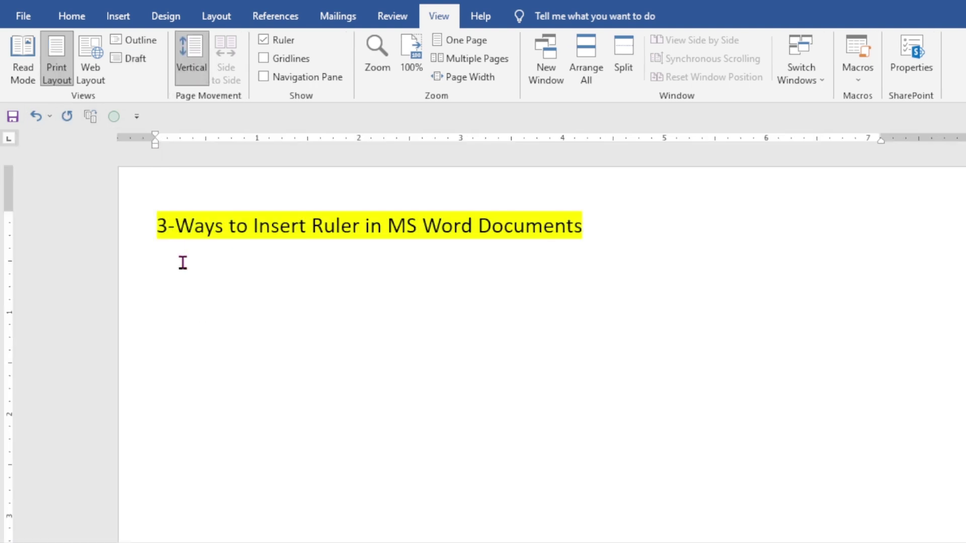
# - Toggle the ruler display off and on again, and place the cursor on the line below the title
pyautogui.click(599, 243)
pyautogui.click(263, 40)
pyautogui.click(263, 40)
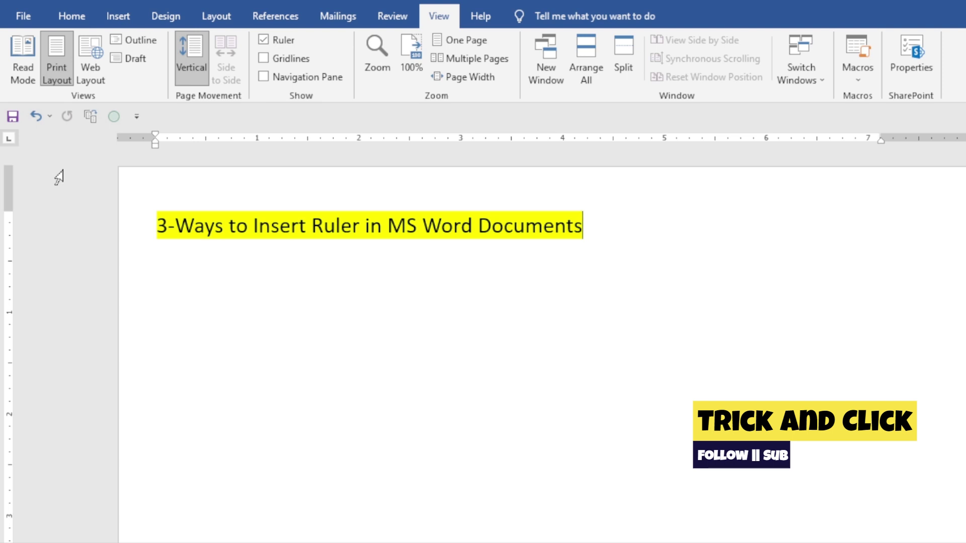
pyautogui.click(227, 259)
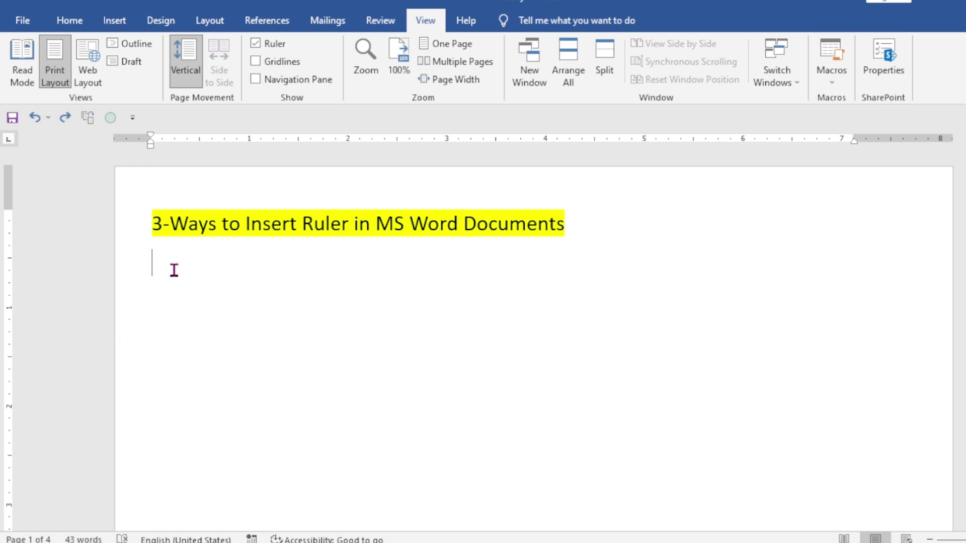
# - Turn off the vertical ruler in Print Layout view in Word's advanced display options and apply the change
pyautogui.click(21, 20)
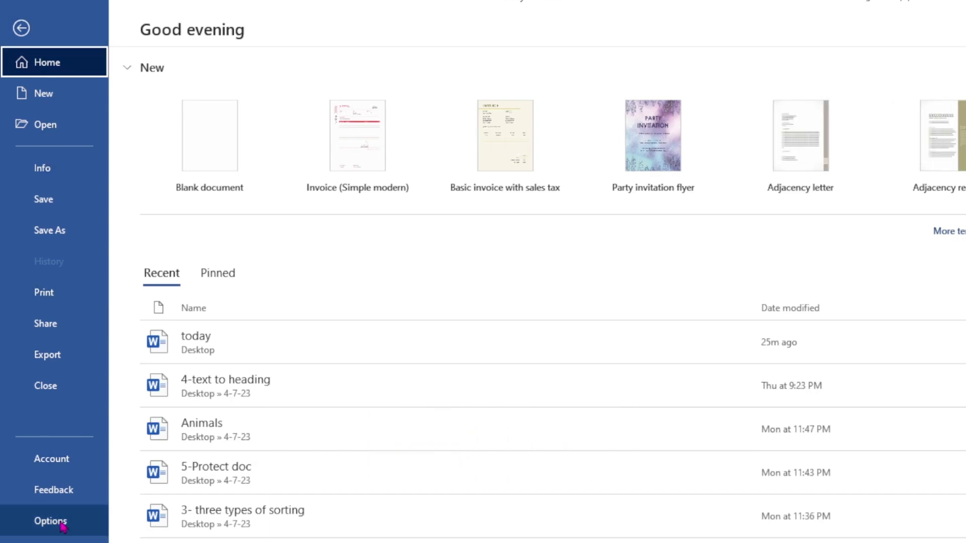
pyautogui.click(51, 521)
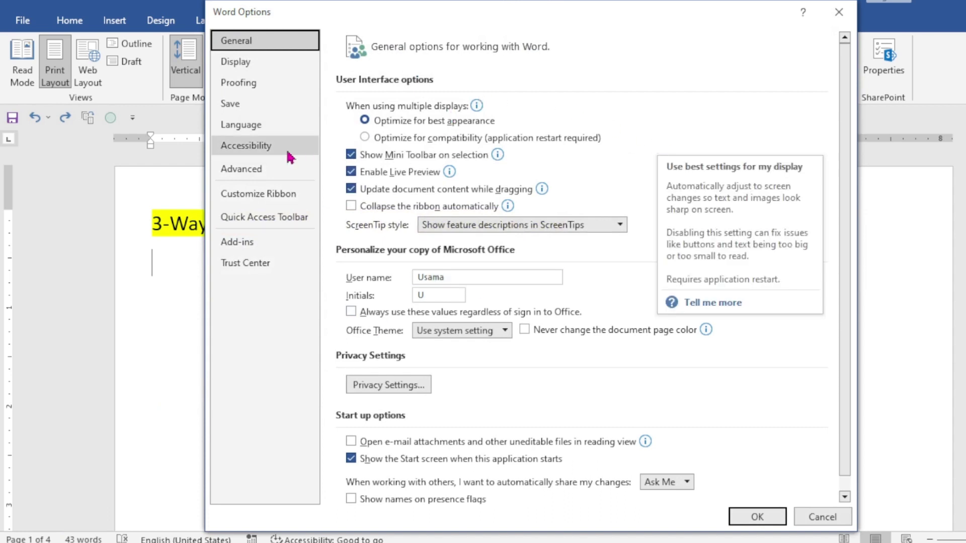
pyautogui.click(259, 171)
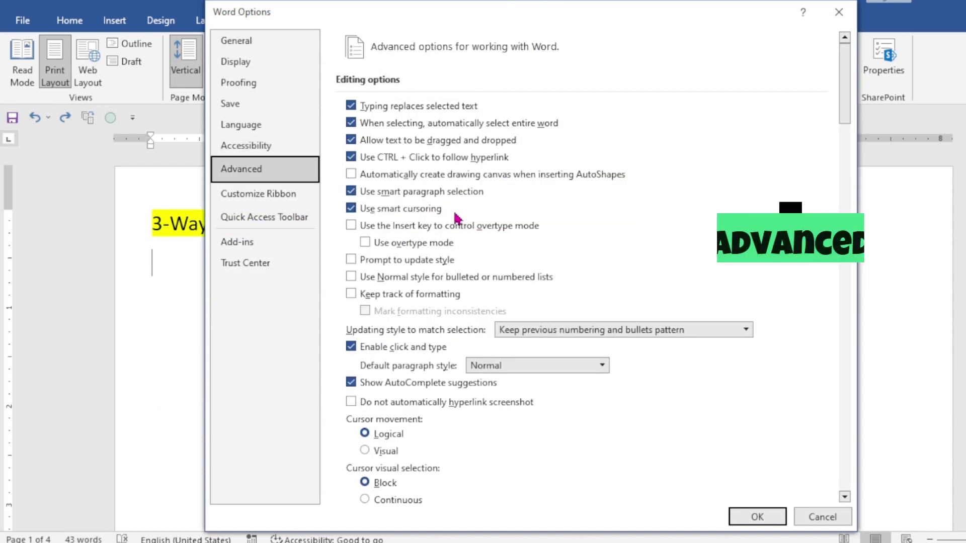
pyautogui.scroll(-10, 629, 191)
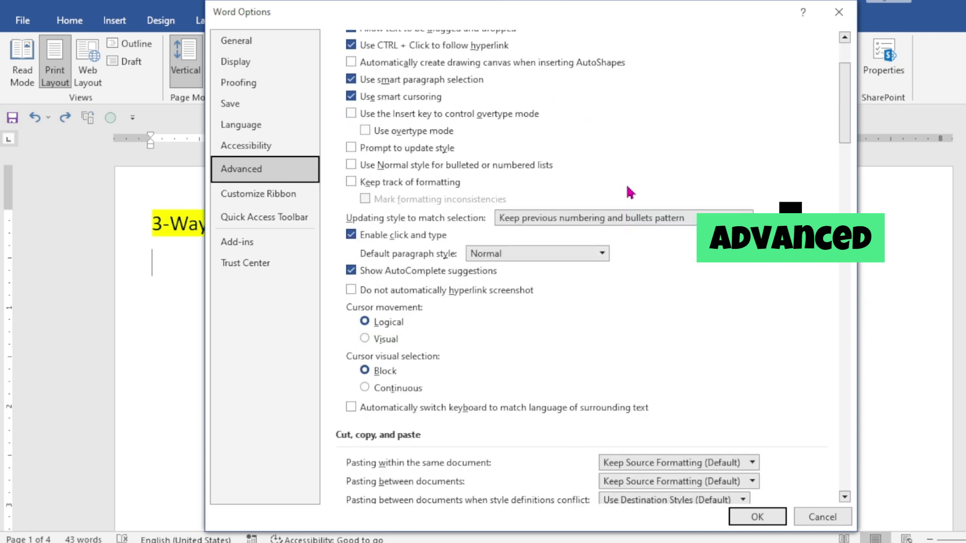
pyautogui.scroll(-5, 629, 190)
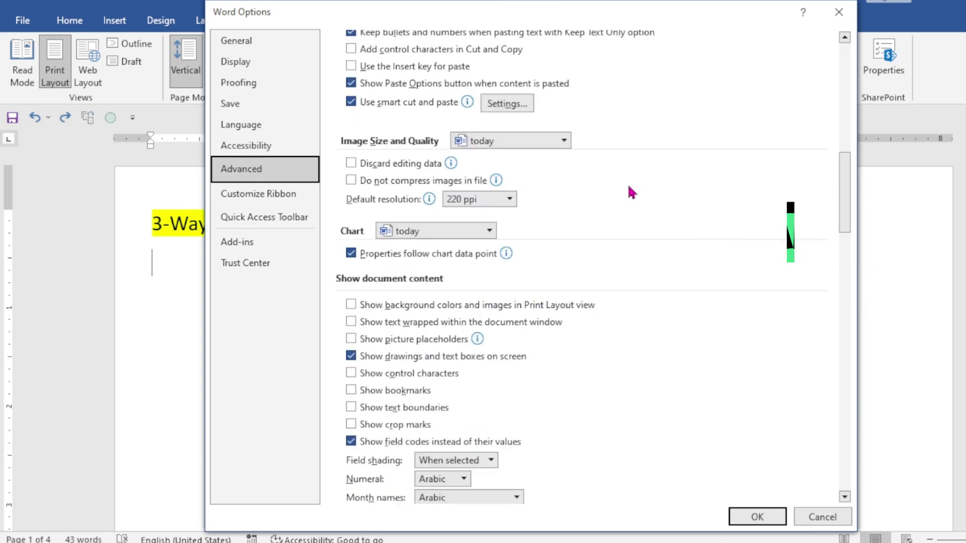
pyautogui.scroll(-10, 630, 191)
pyautogui.scroll(-3, 632, 191)
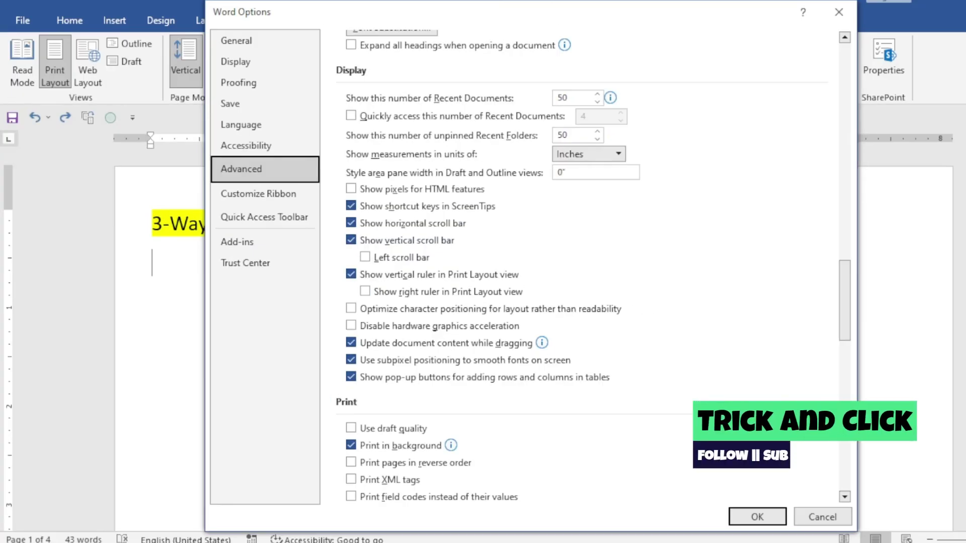
pyautogui.click(365, 291)
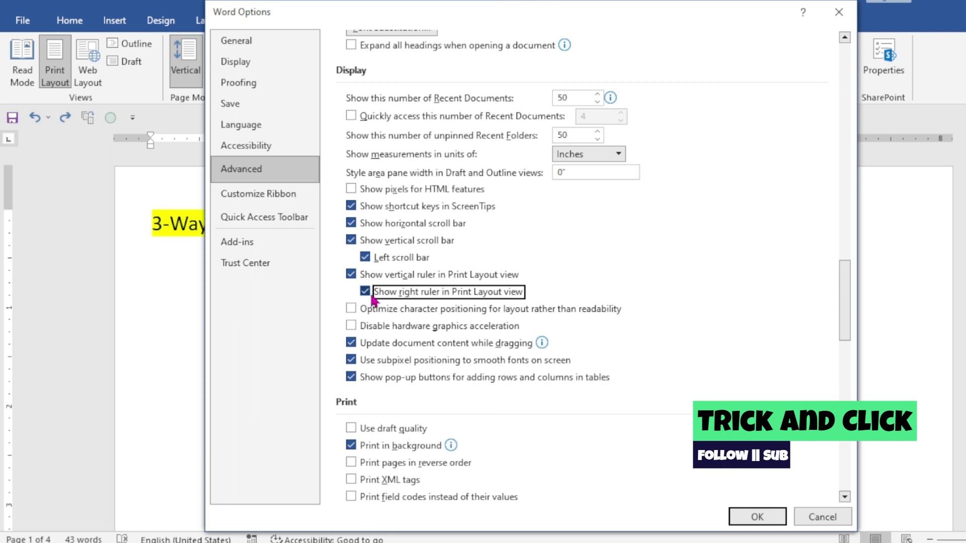
pyautogui.click(366, 293)
pyautogui.click(351, 274)
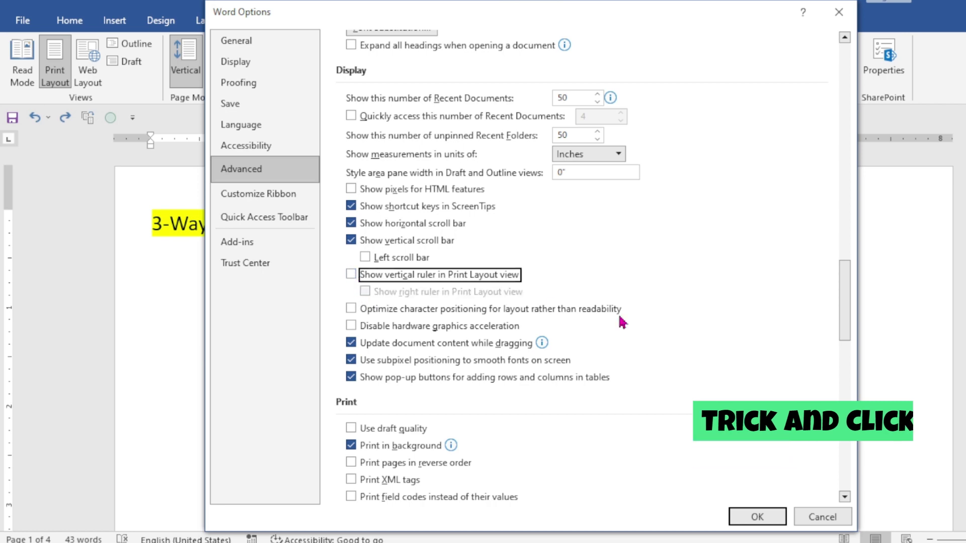
pyautogui.click(753, 515)
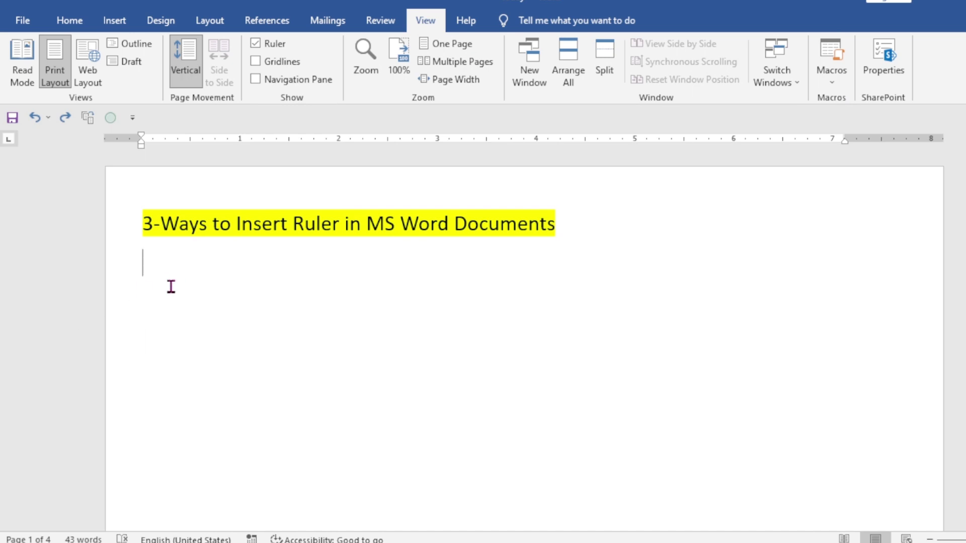
# - Enable the vertical ruler in Print Layout view in Word's advanced display options and apply the change
pyautogui.click(23, 21)
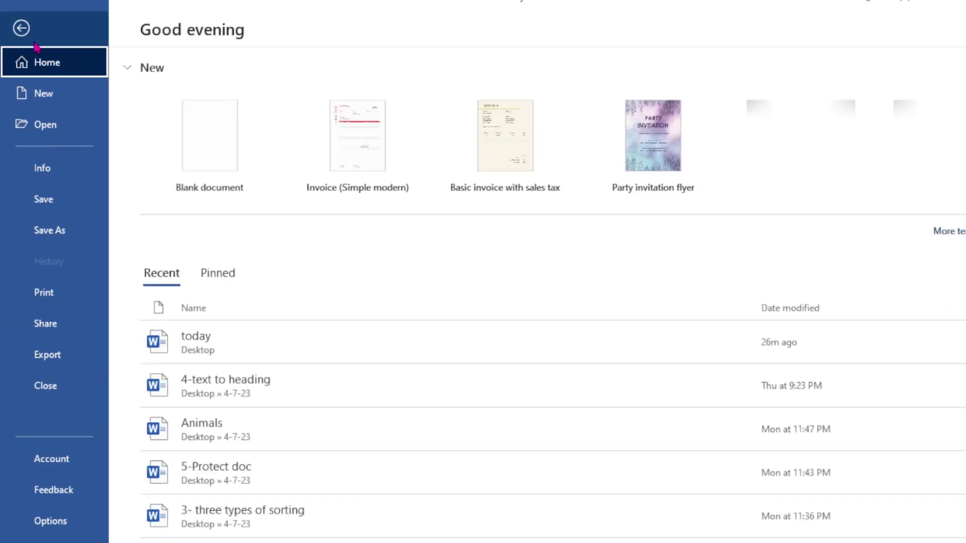
pyautogui.click(55, 522)
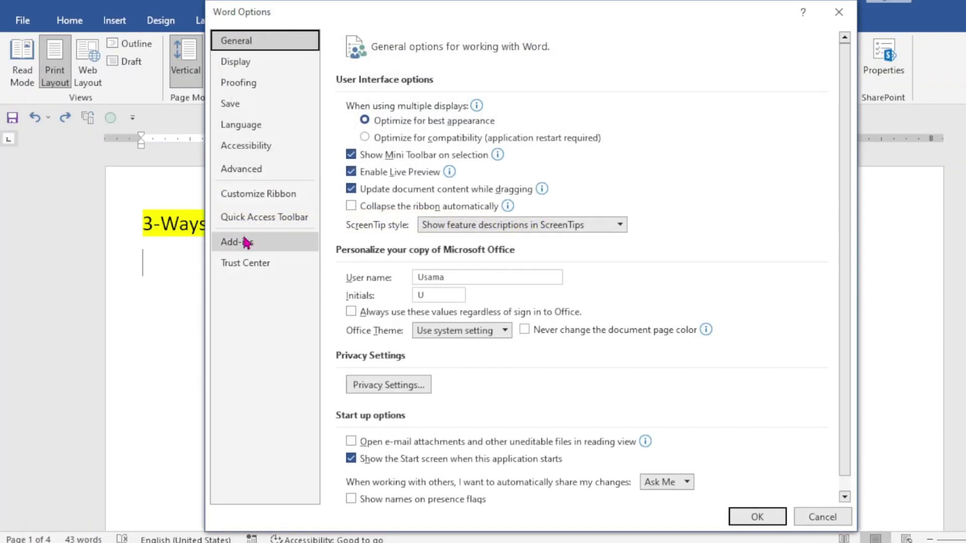
pyautogui.click(265, 170)
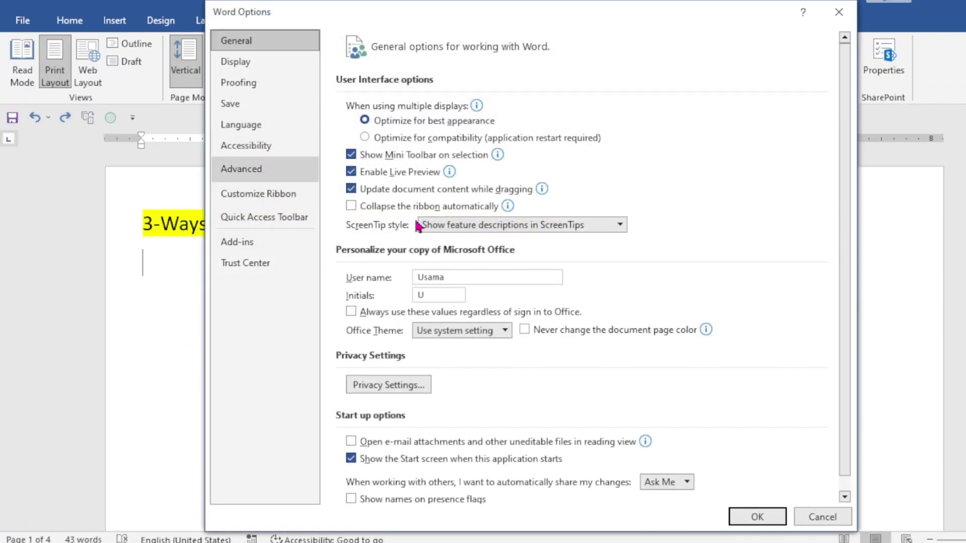
pyautogui.scroll(-15, 589, 198)
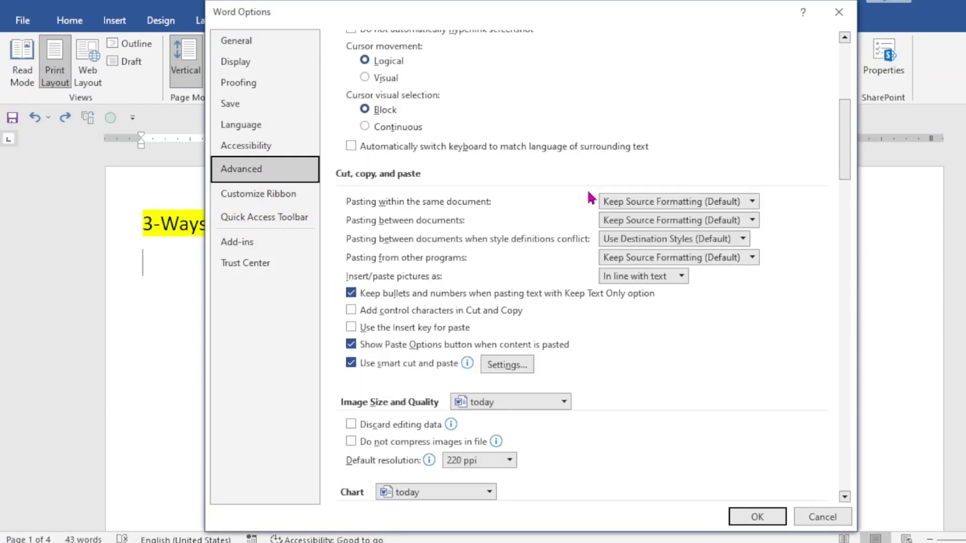
pyautogui.scroll(-15, 593, 199)
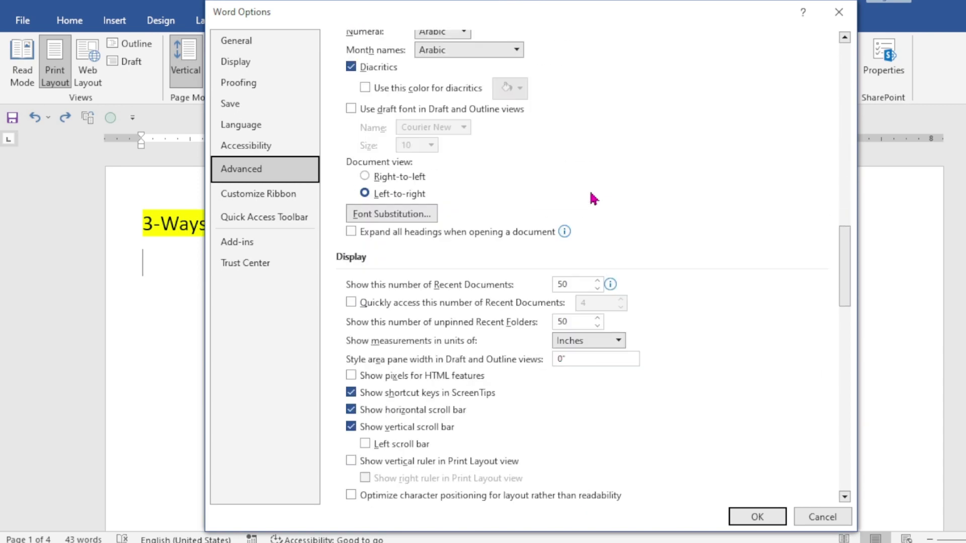
pyautogui.scroll(-5, 594, 198)
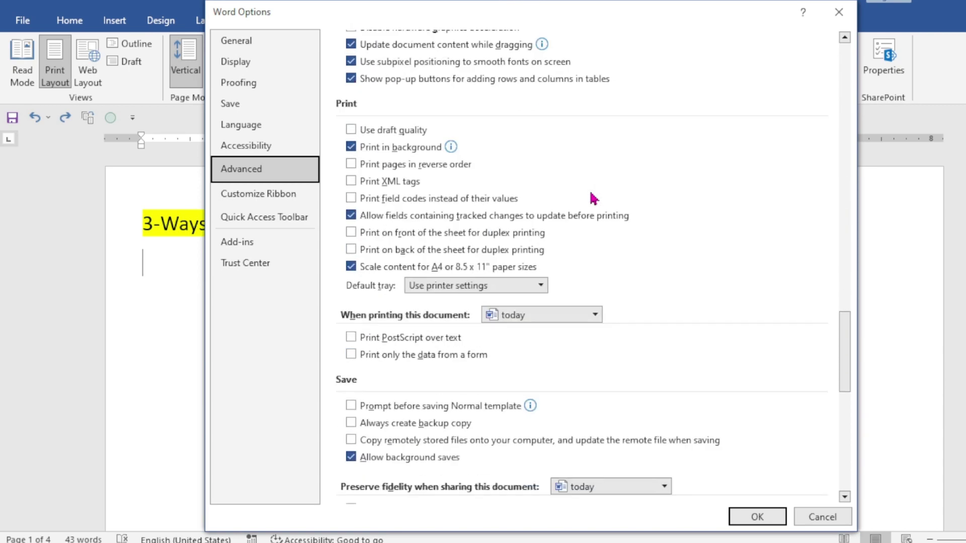
pyautogui.scroll(5, 593, 199)
pyautogui.scroll(3, 594, 199)
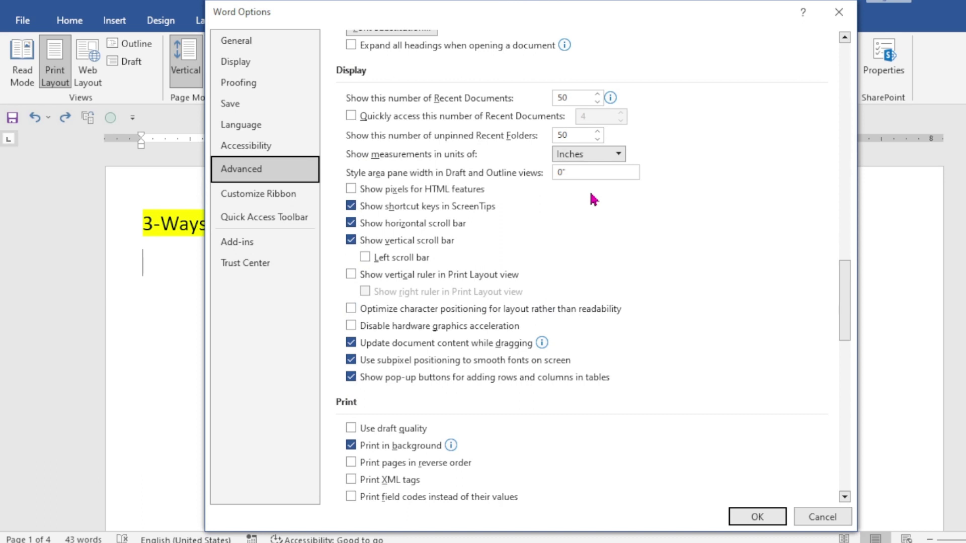
pyautogui.scroll(1, 593, 200)
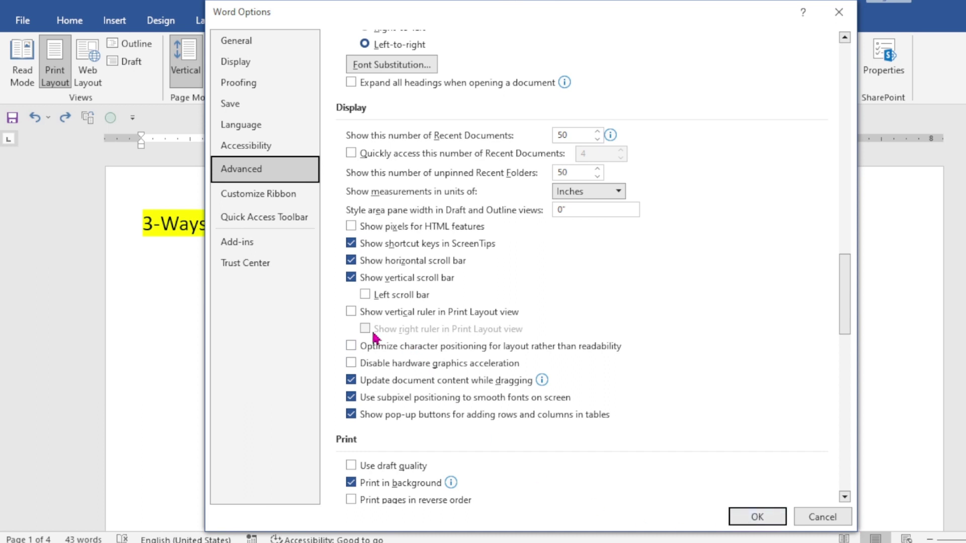
pyautogui.click(351, 311)
pyautogui.click(758, 516)
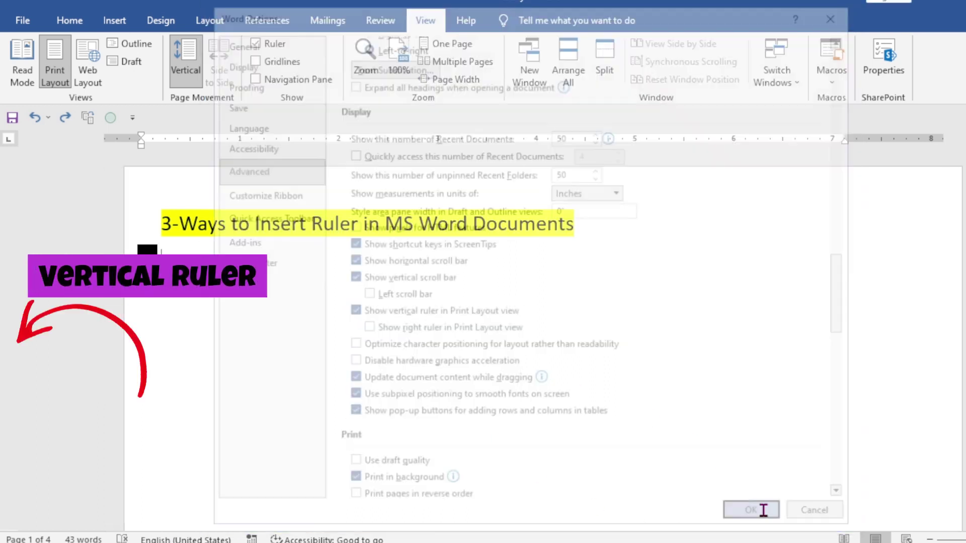